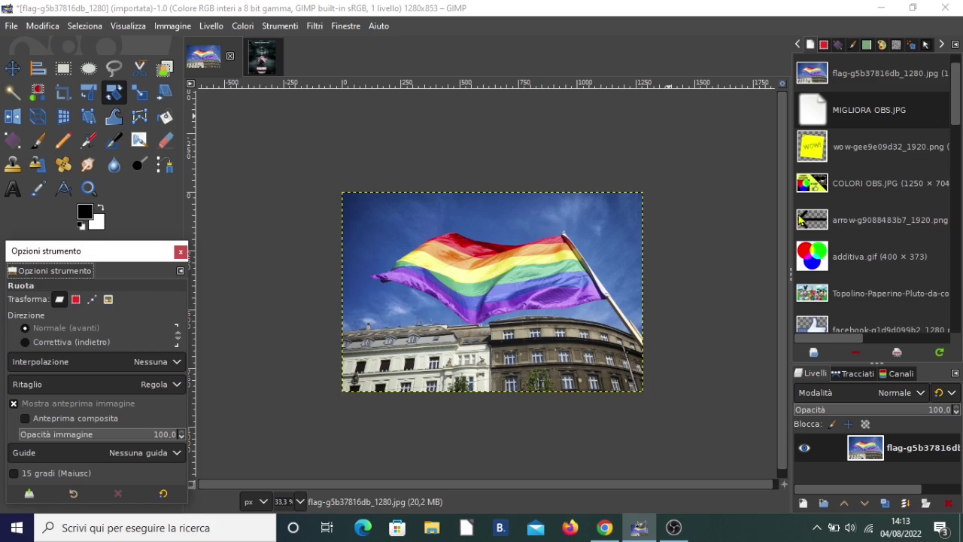
- Return to the flag photo, duplicate its layer, and bring up the Colori > Auto adjustments
click(301, 136)
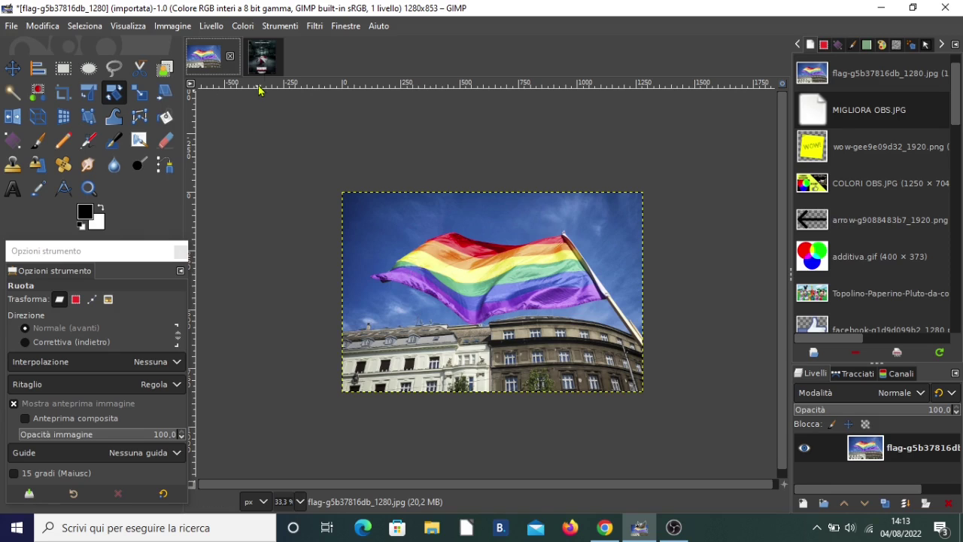
click(263, 59)
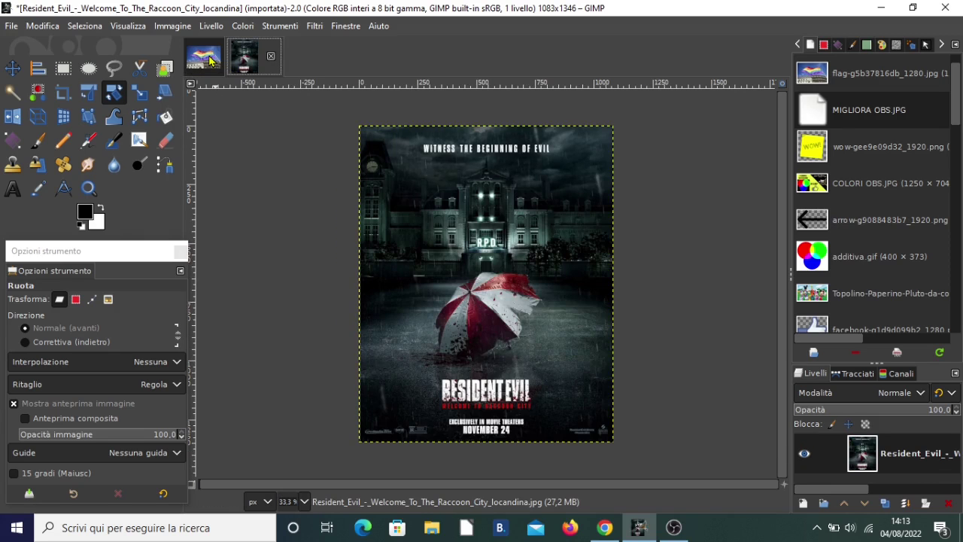
click(210, 60)
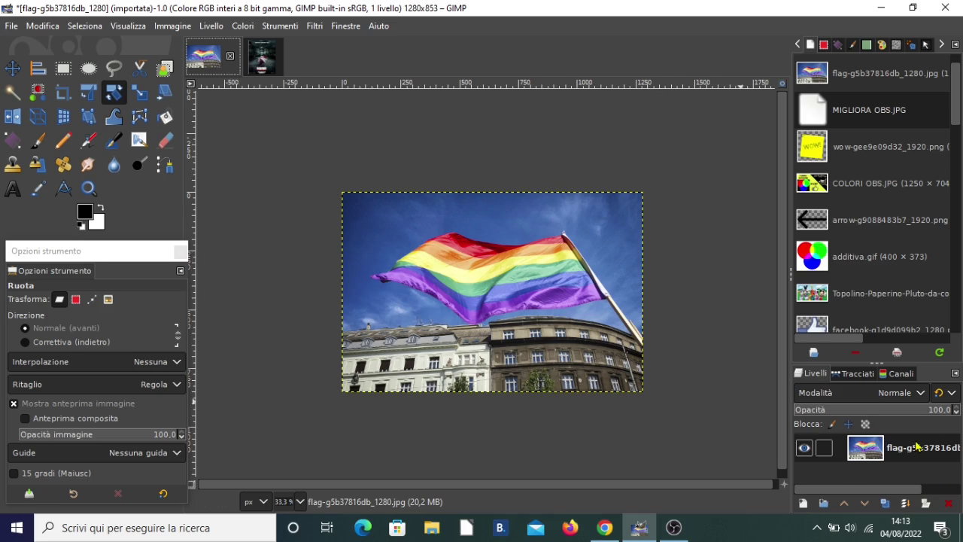
click(885, 503)
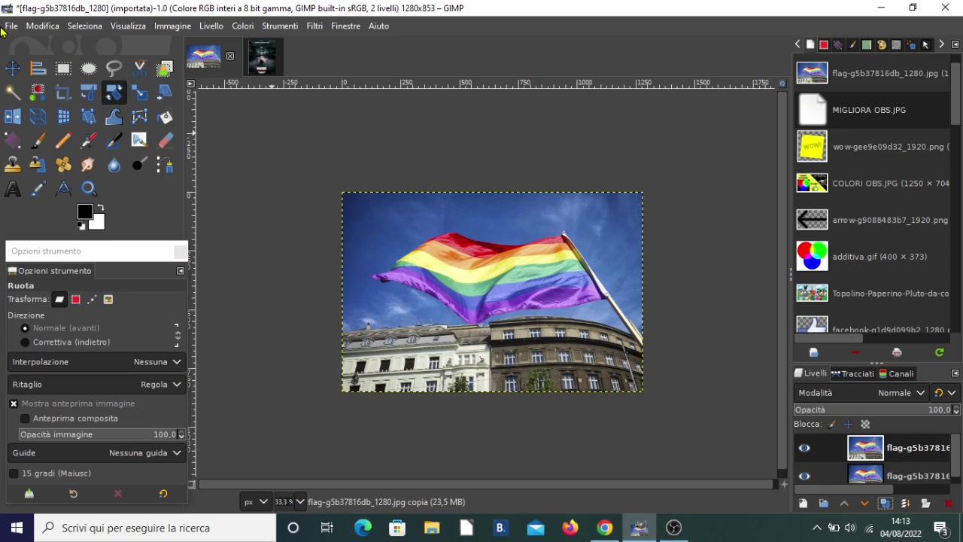
click(247, 29)
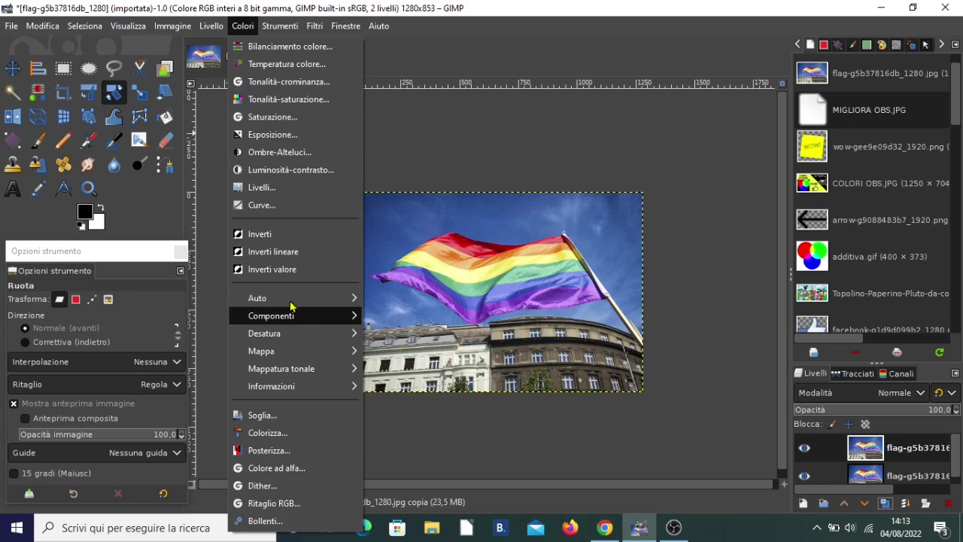
mouse_move(293, 298)
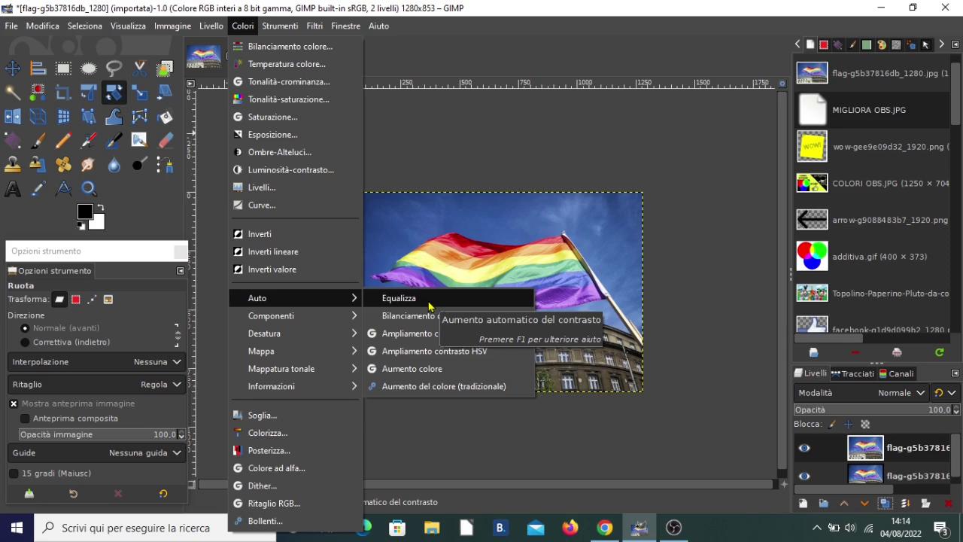
- Apply Equalizza to the duplicate flag layer, then hide and reshow it to compare
click(434, 297)
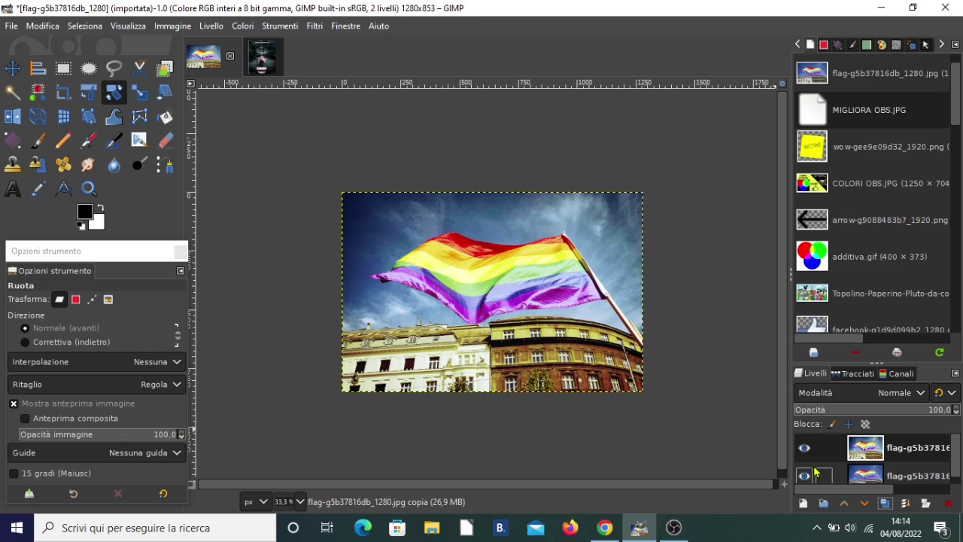
click(804, 448)
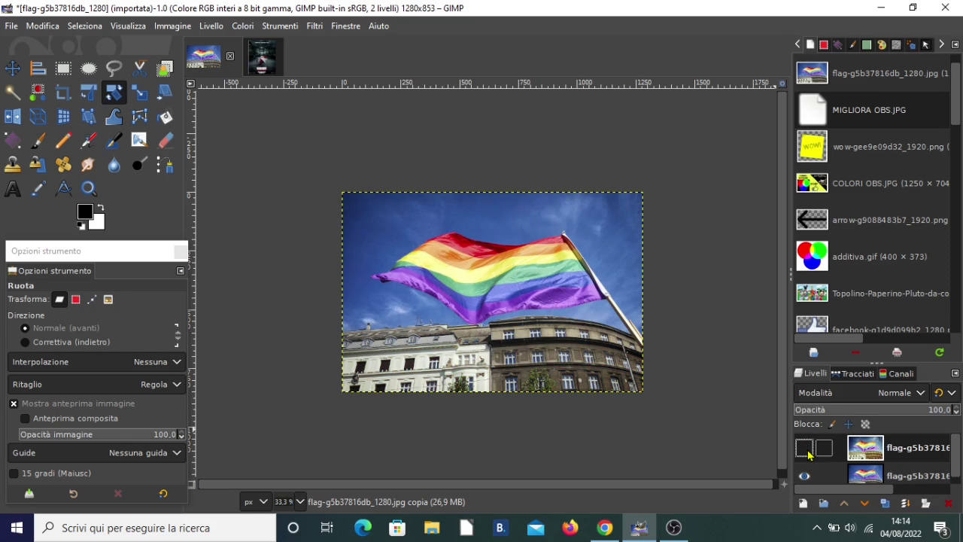
click(806, 449)
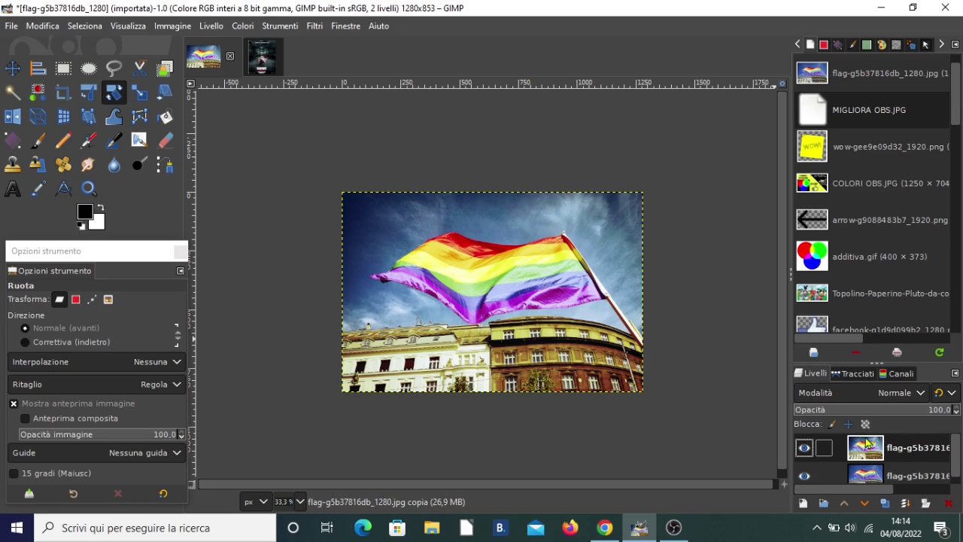
- Set the equalized flag layer's opacity to 50, toggling it repeatedly to compare with the original
text(37.6)
text(50)
key(Return)
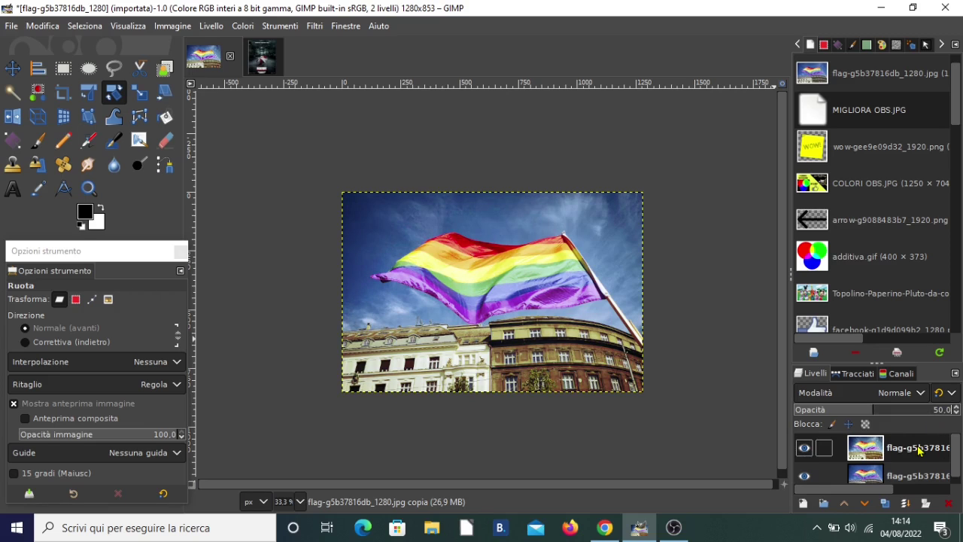
click(804, 447)
click(803, 449)
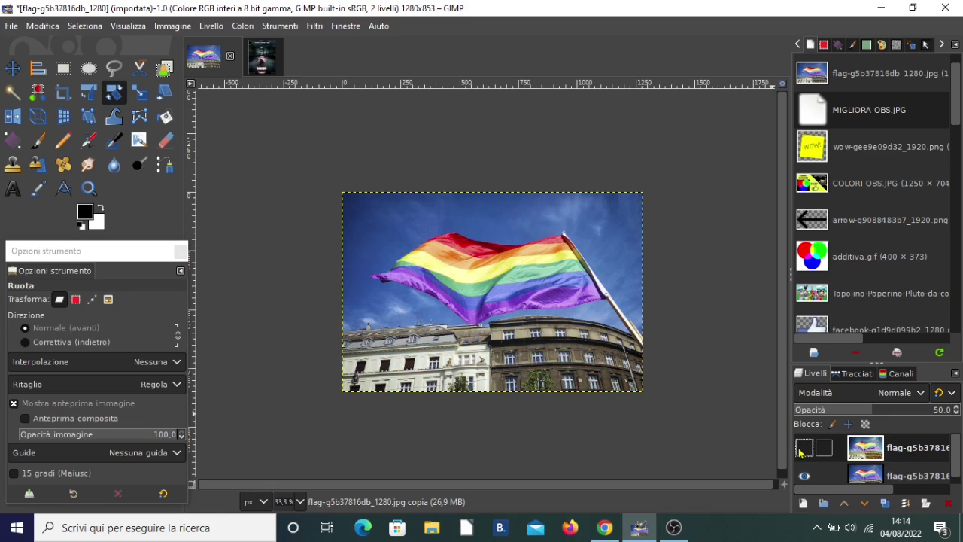
click(805, 448)
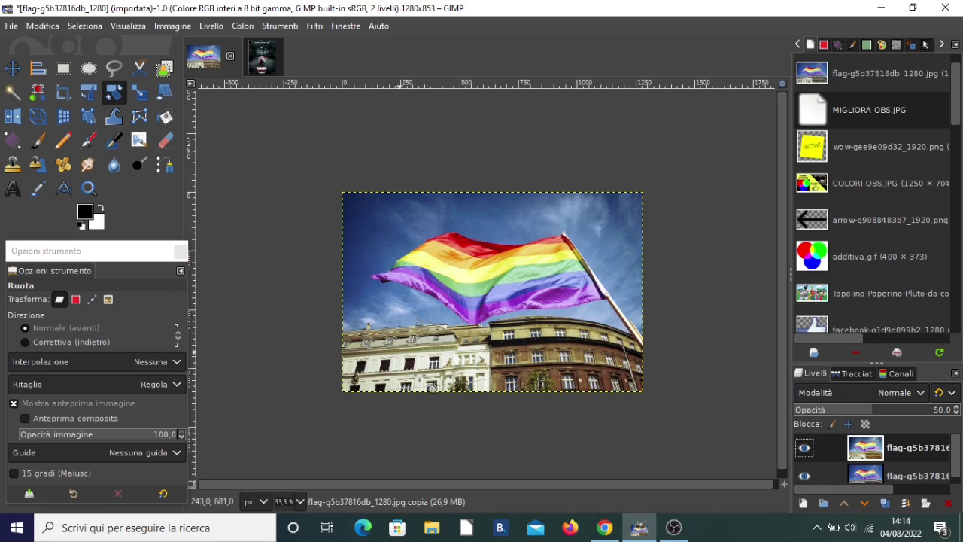
click(805, 448)
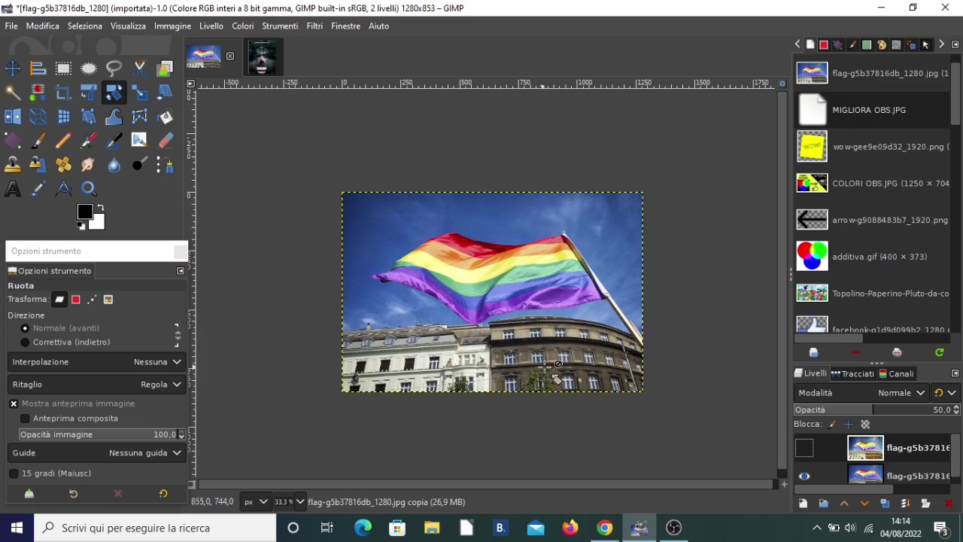
click(805, 449)
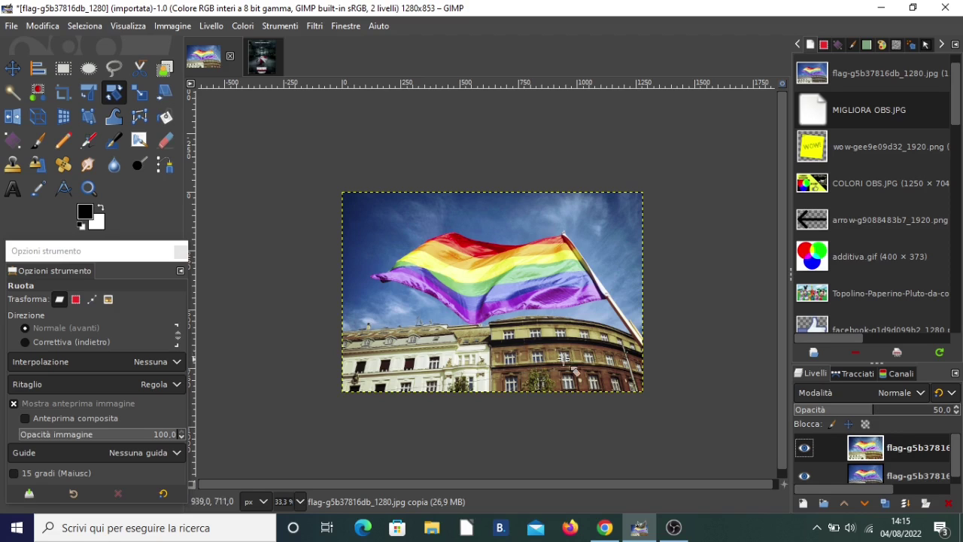
click(804, 448)
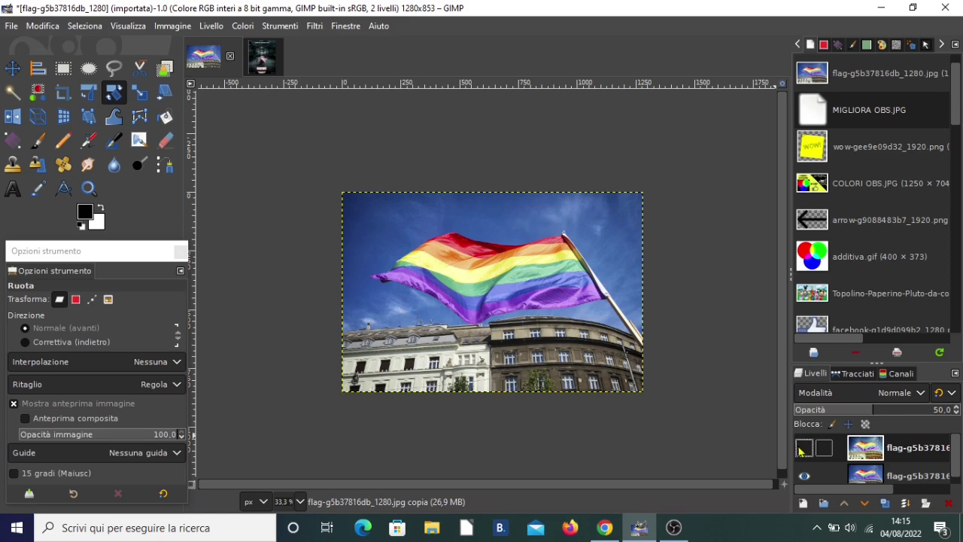
click(804, 448)
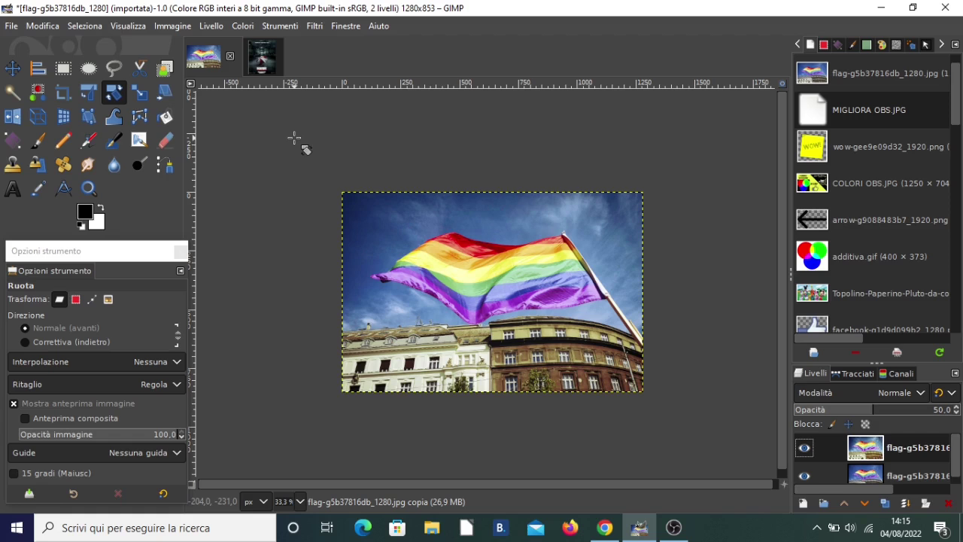
- Duplicate the Resident Evil poster's layer and apply Colori > Auto > Equalizza to the copy
click(262, 56)
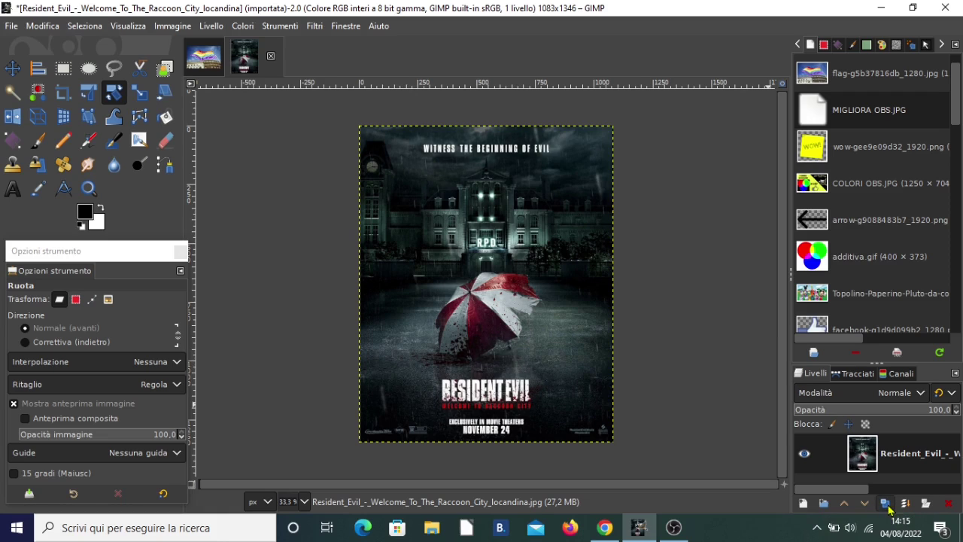
click(888, 507)
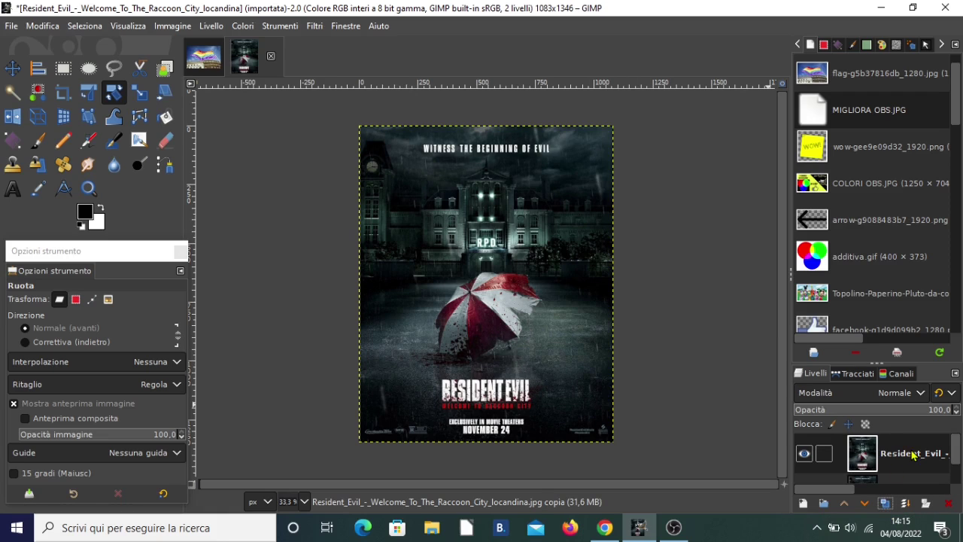
click(242, 25)
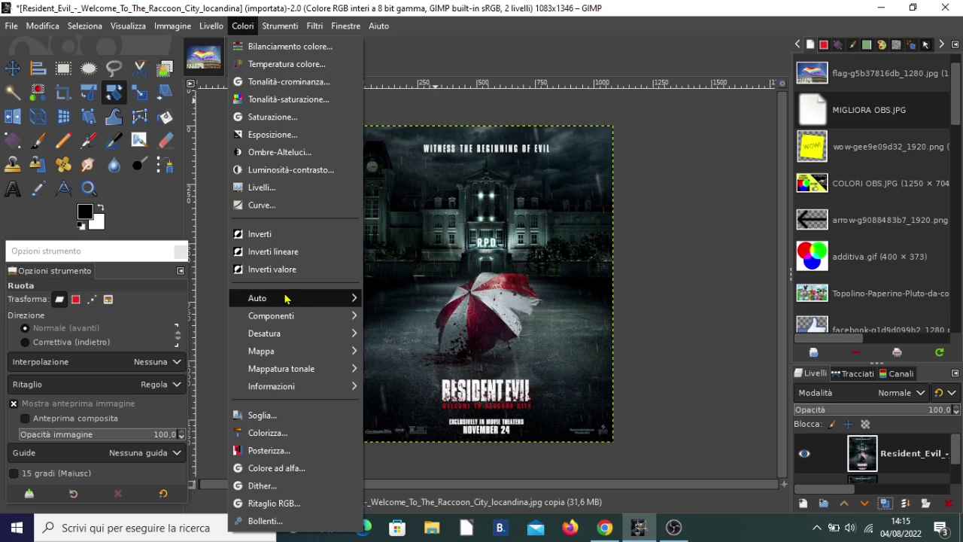
mouse_move(285, 298)
click(391, 298)
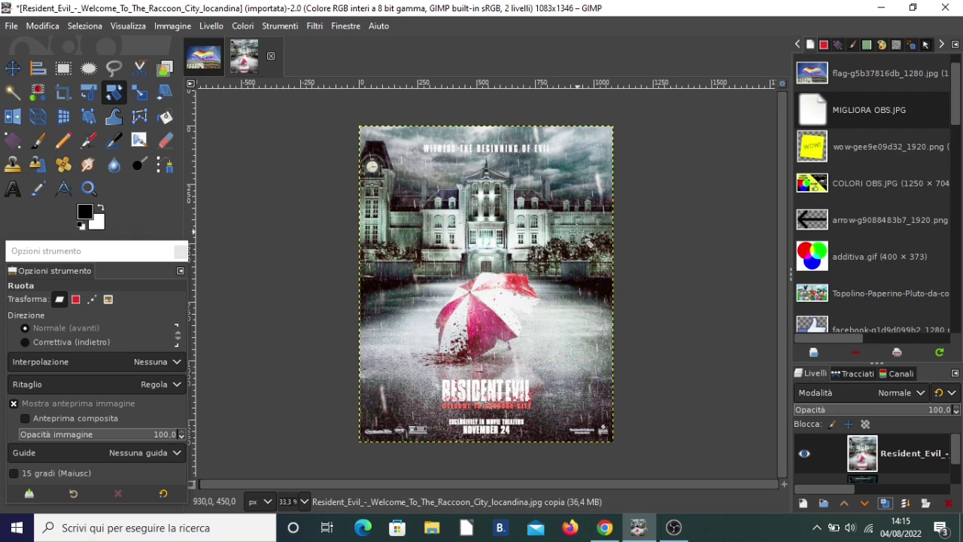
- Set the equalized poster layer to 20 opacity, compare it with the original, then refit the view
click(942, 414)
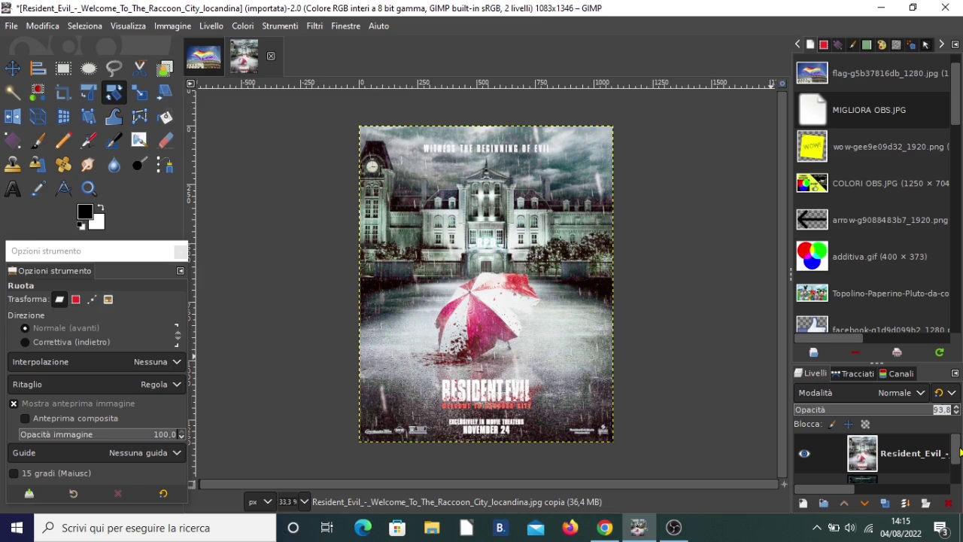
text(20)
key(Return)
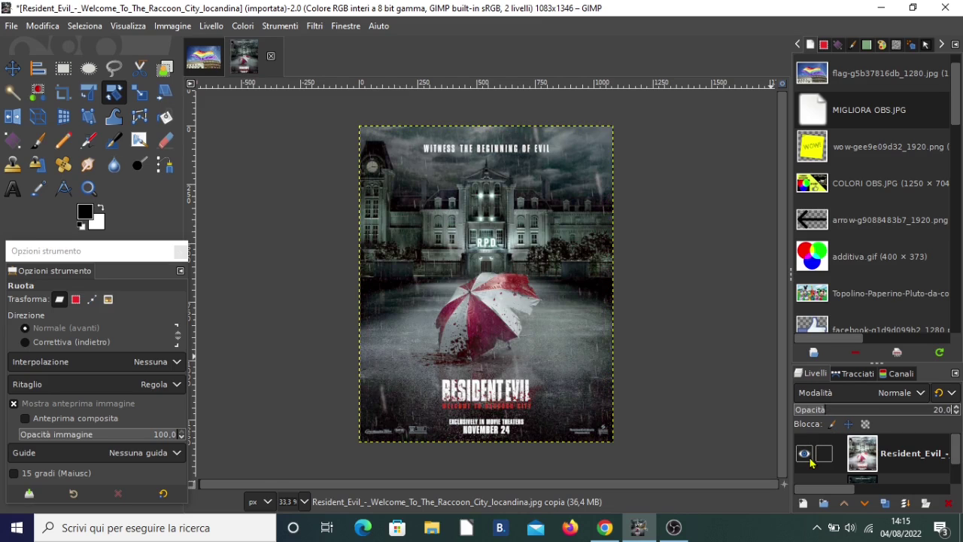
click(804, 453)
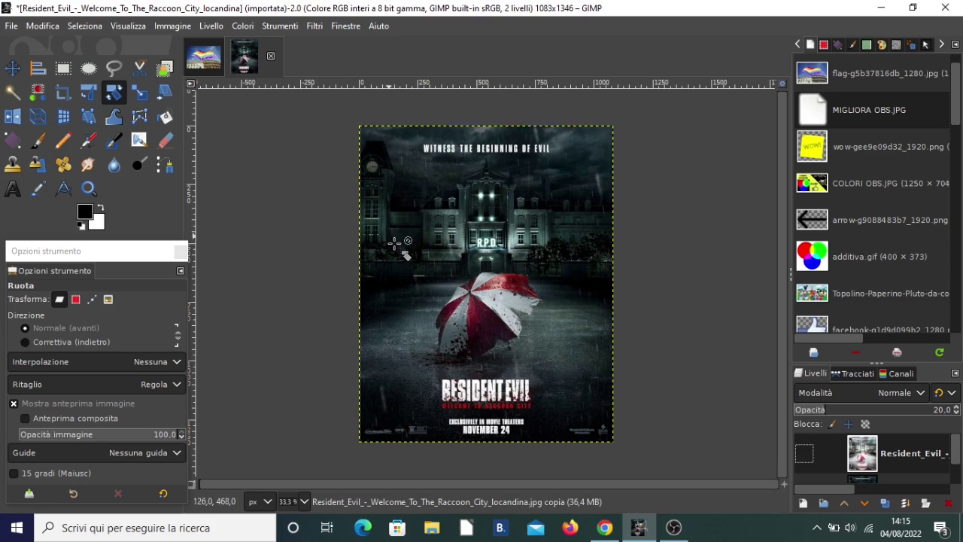
scroll(455, 244, up, 1)
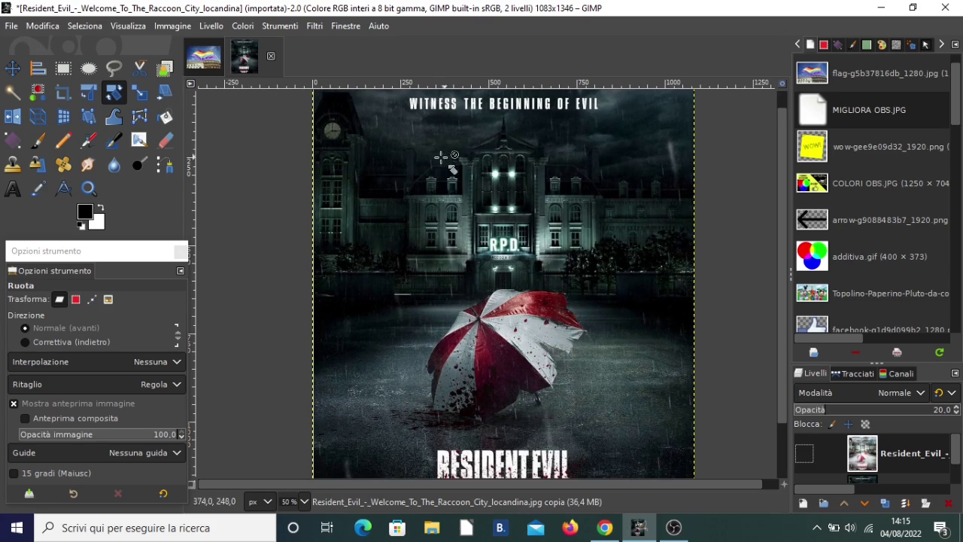
click(804, 454)
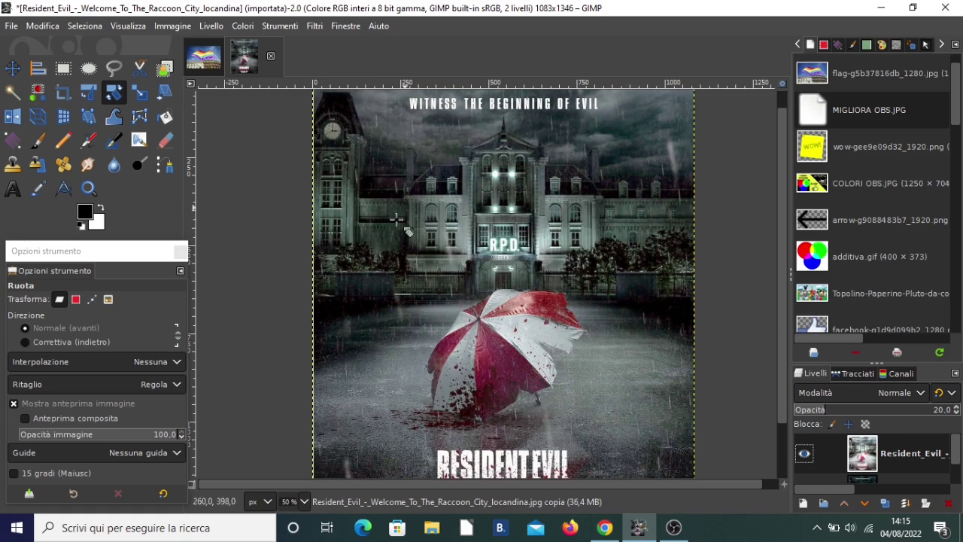
key(minus)
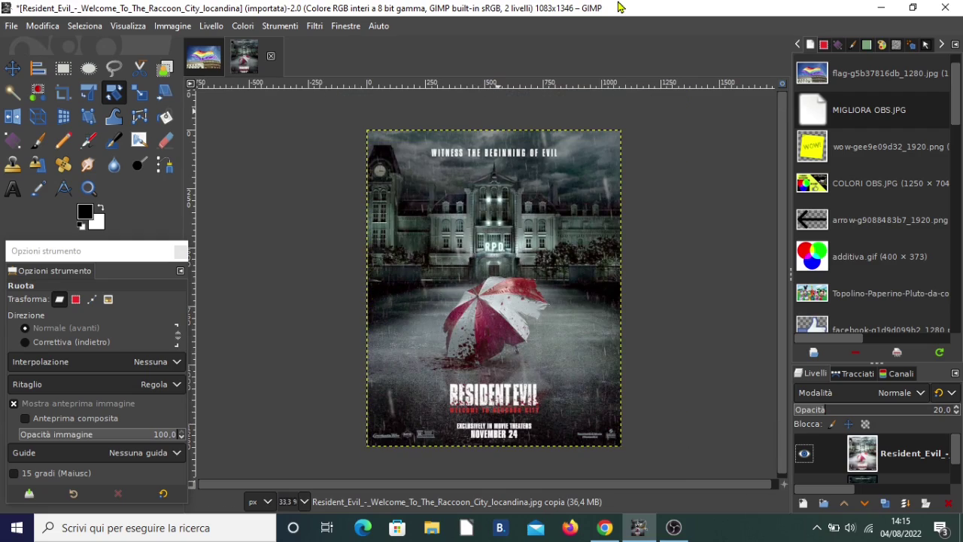